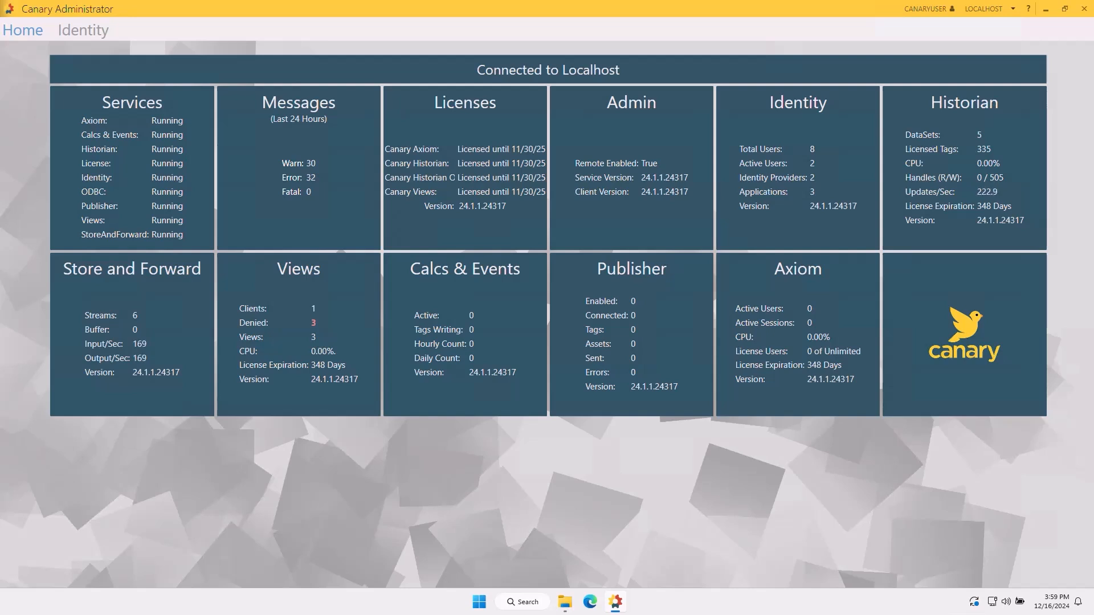
# Open the Identity service and sign in with Active Directory as canaryuser, entering the account password.
pyautogui.click(763, 220)
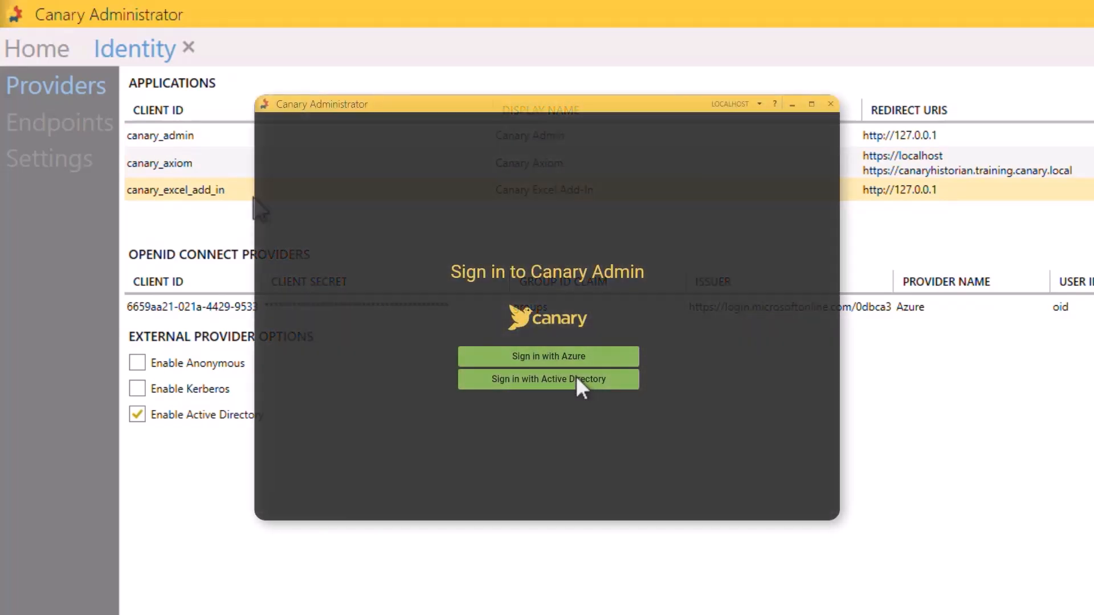
pyautogui.click(575, 377)
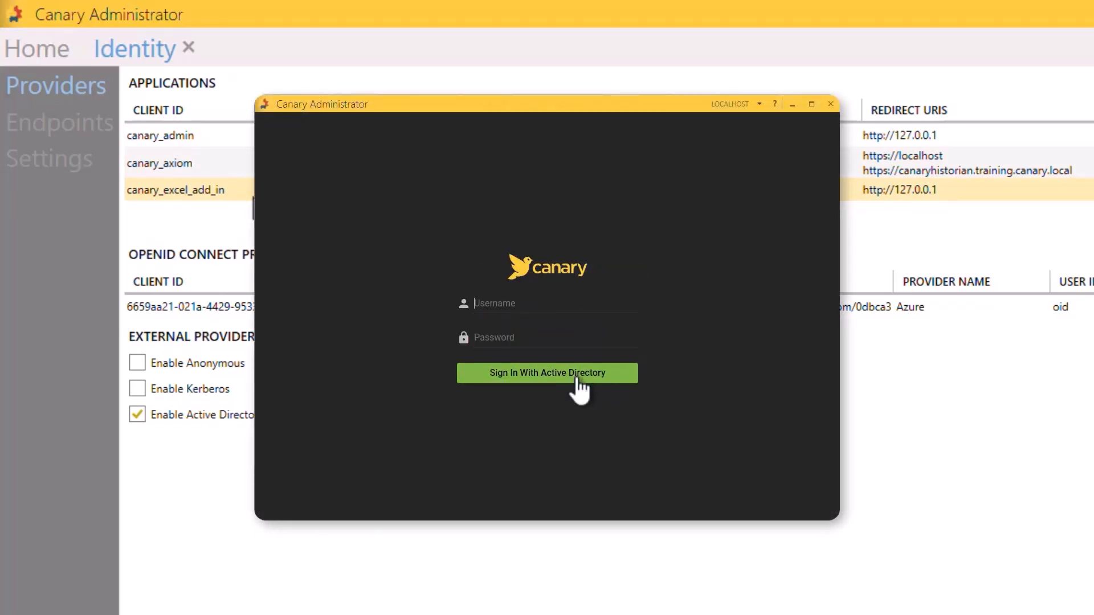
pyautogui.click(522, 305)
pyautogui.write('canaryuser')
pyautogui.press('Tab')
pyautogui.write('*********')
pyautogui.press('Return')
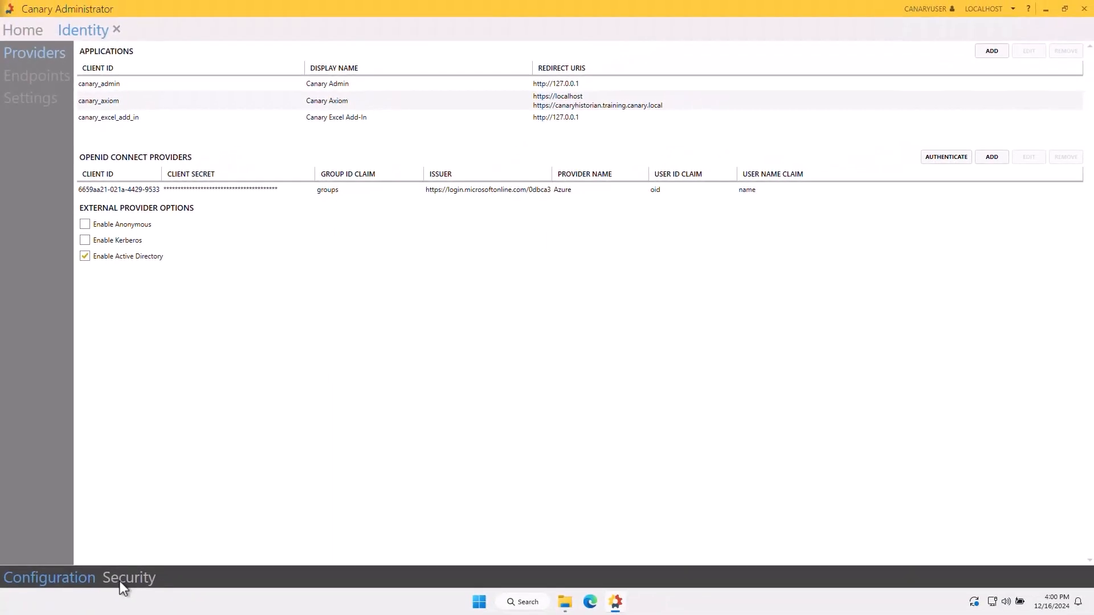
# Open the Identity security settings and expand the access control lists for Axiom Read Only Folder and Admin Logon.
pyautogui.click(119, 582)
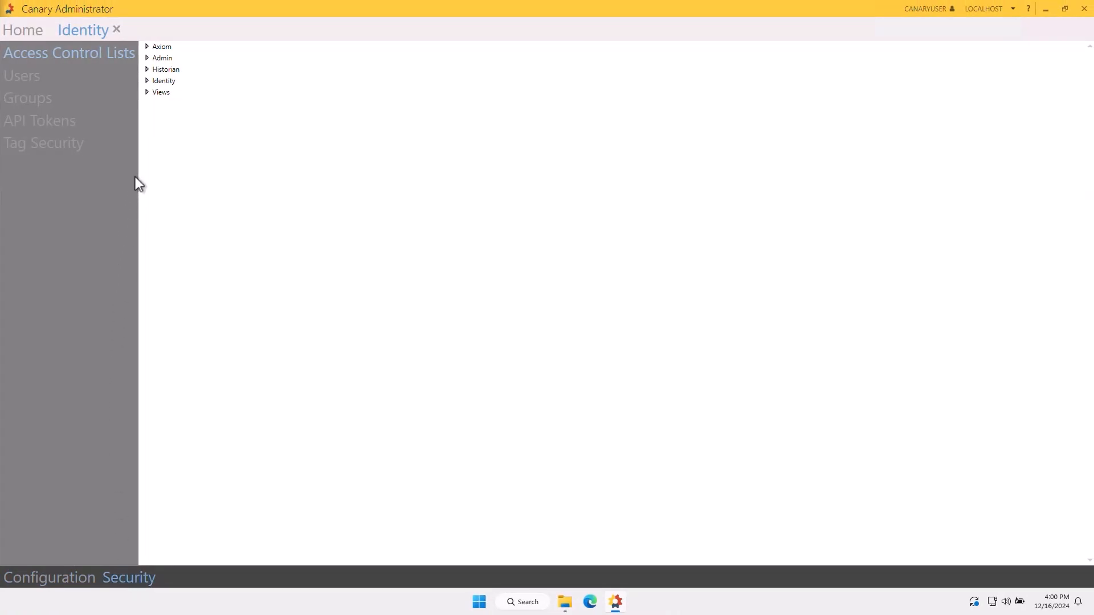
pyautogui.click(147, 47)
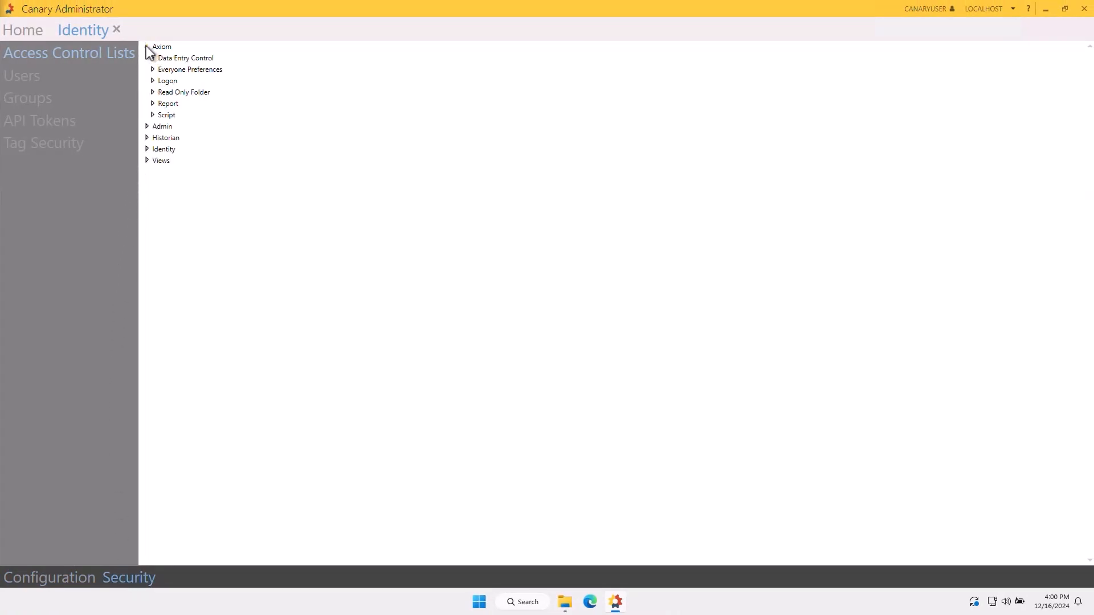
pyautogui.click(153, 92)
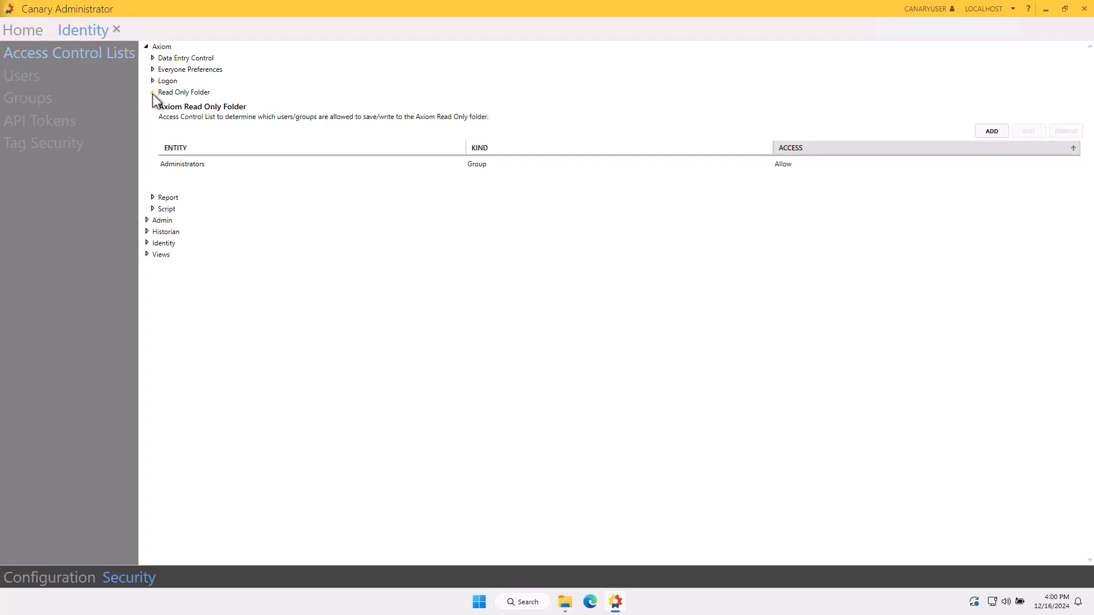
pyautogui.click(148, 221)
pyautogui.click(153, 231)
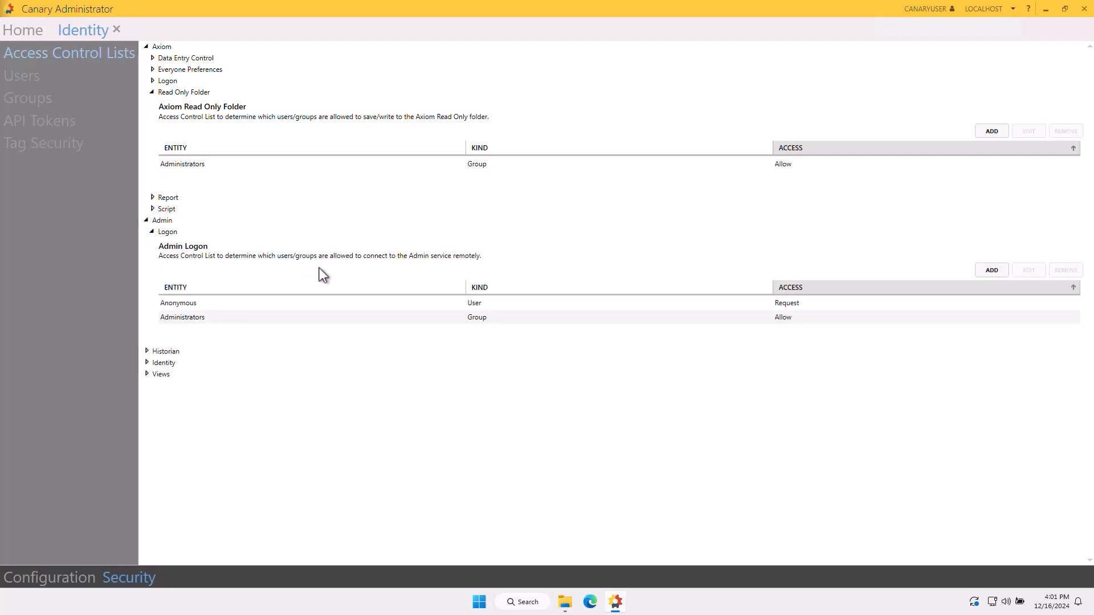
# Add the user CanaryUser with Allow access to the Axiom Read Only Folder access control list.
pyautogui.click(1006, 131)
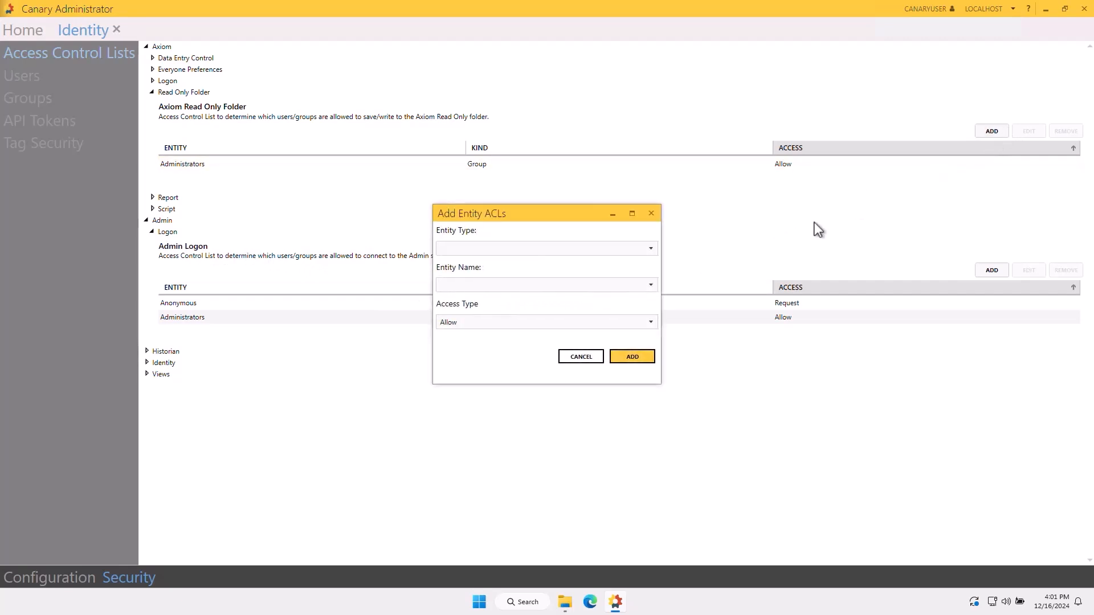
pyautogui.click(652, 249)
pyautogui.click(618, 268)
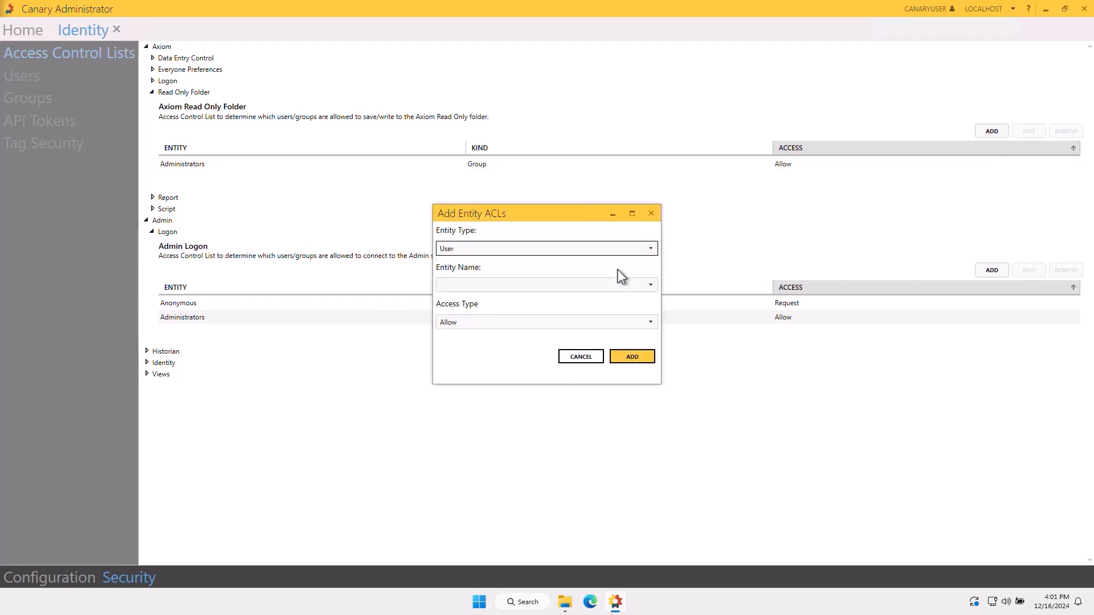
pyautogui.click(652, 285)
pyautogui.click(566, 324)
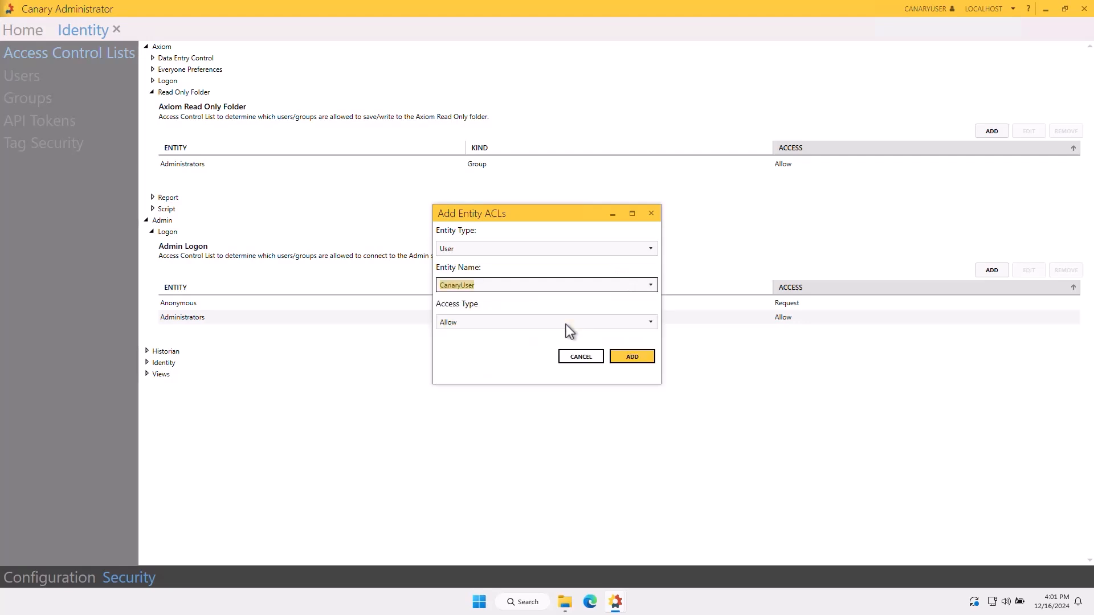
pyautogui.click(634, 358)
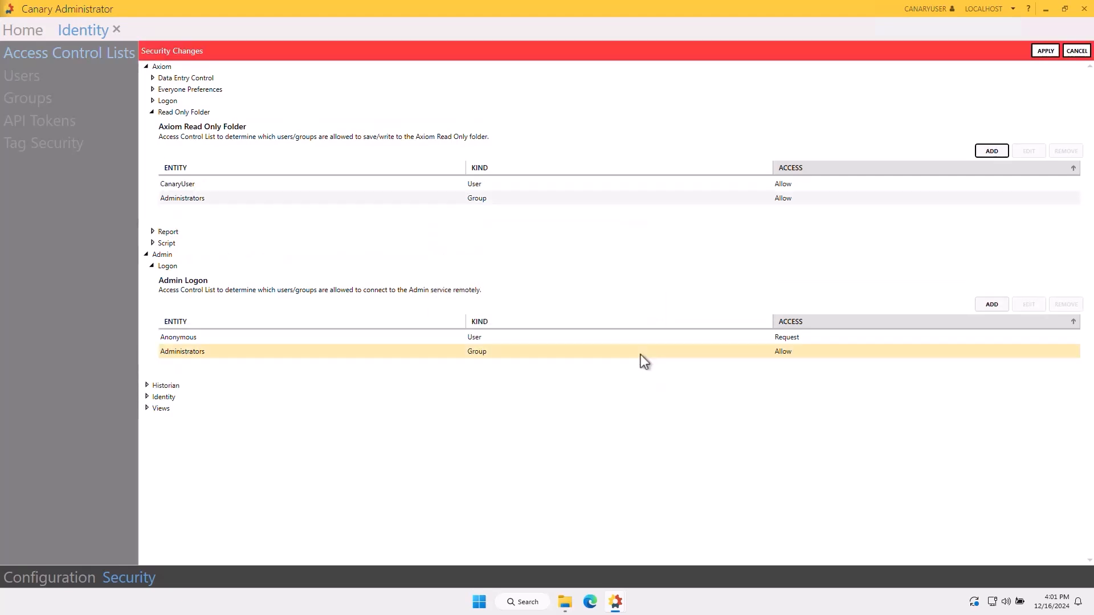
# Set the Anonymous user's access to Deny in the Admin Logon list and apply the security changes.
pyautogui.click(801, 340)
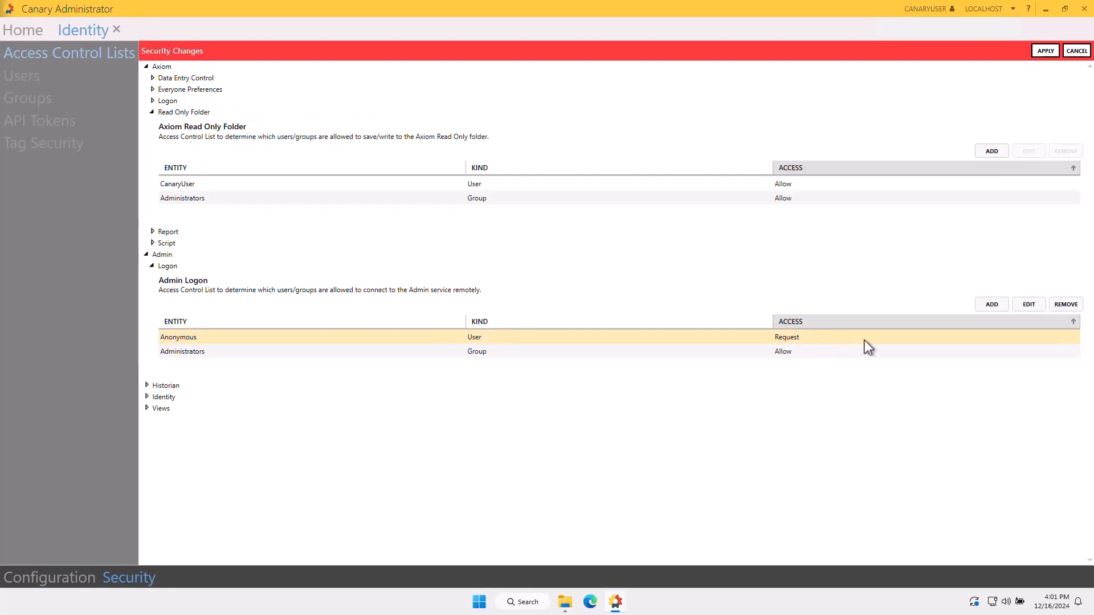
pyautogui.click(1030, 305)
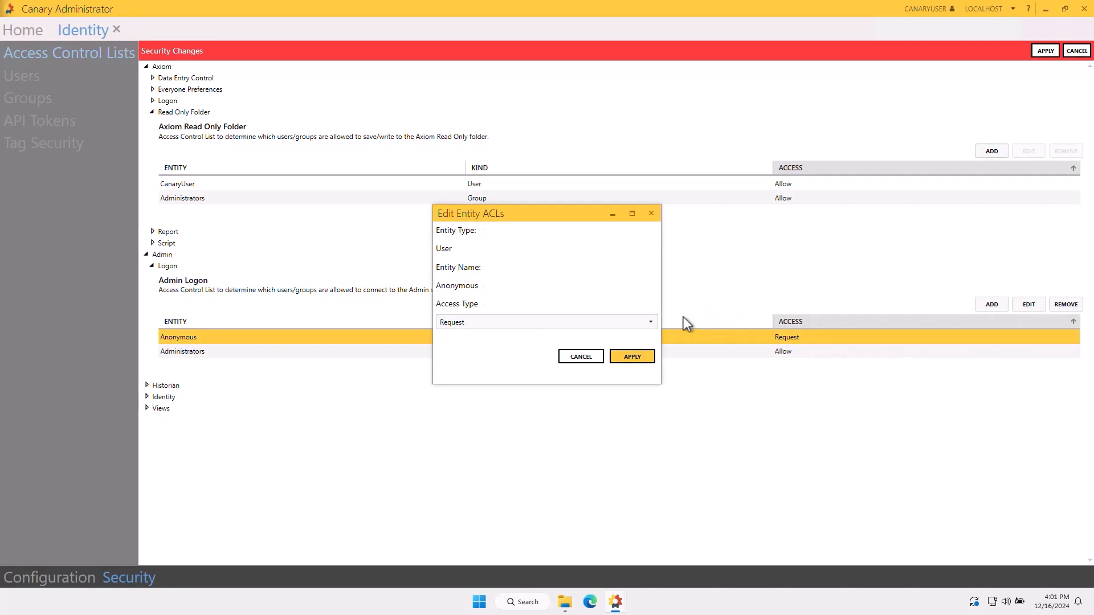
pyautogui.click(650, 322)
pyautogui.click(624, 335)
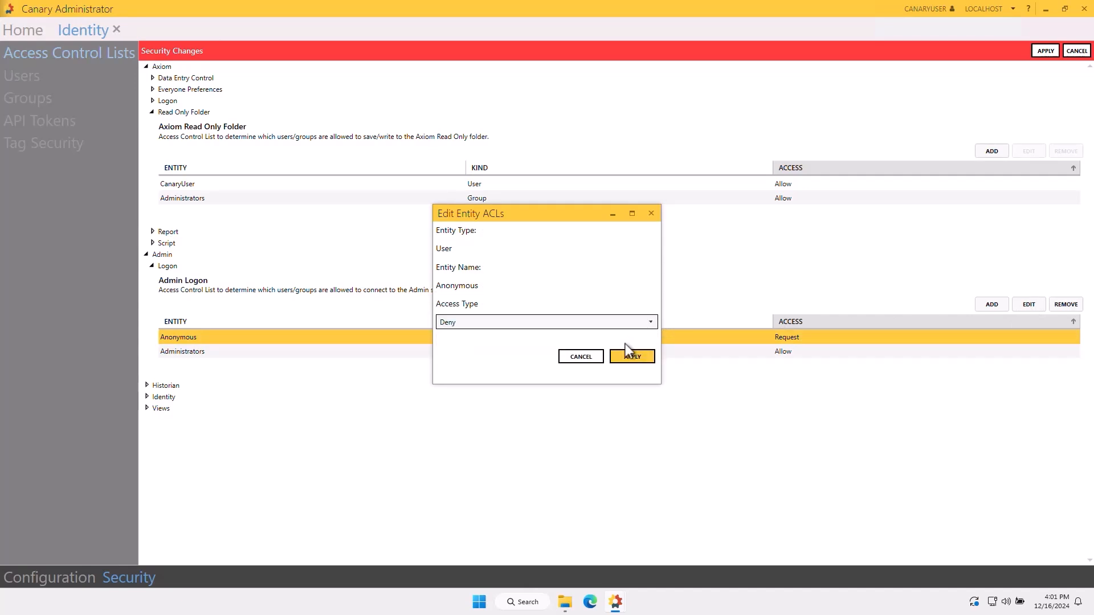
pyautogui.click(630, 352)
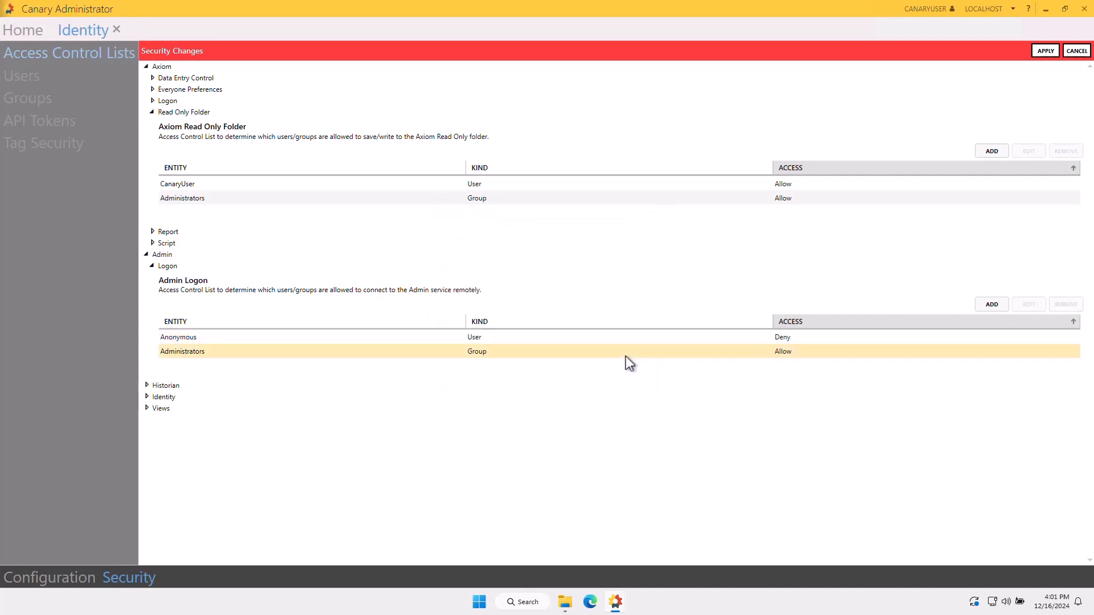
pyautogui.click(1046, 50)
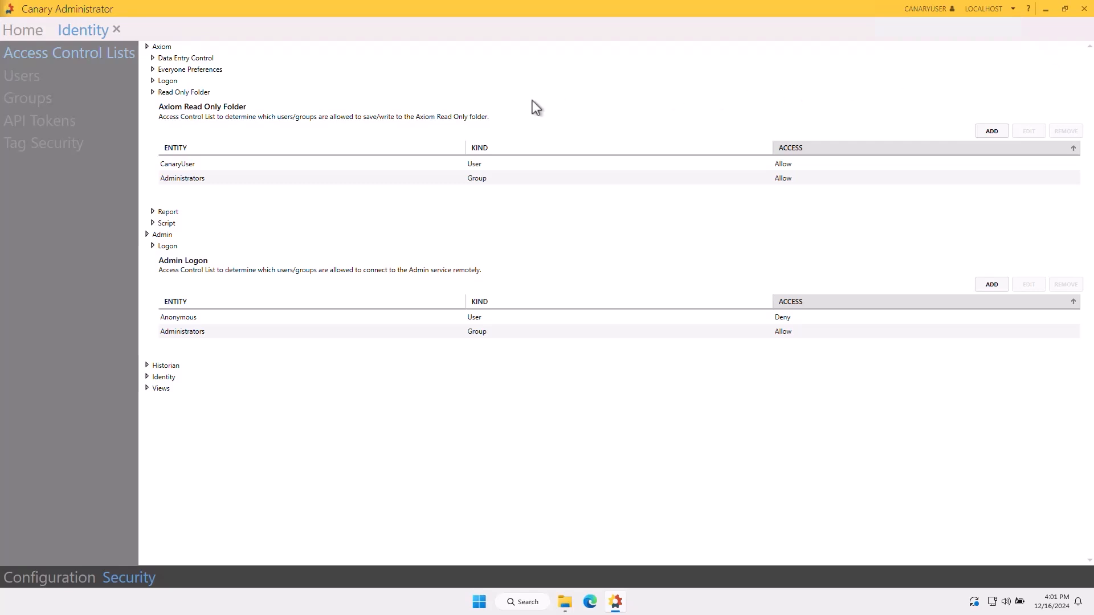
# Review the Identity service's Canary and external users, its groups, and its API tokens.
pyautogui.click(21, 77)
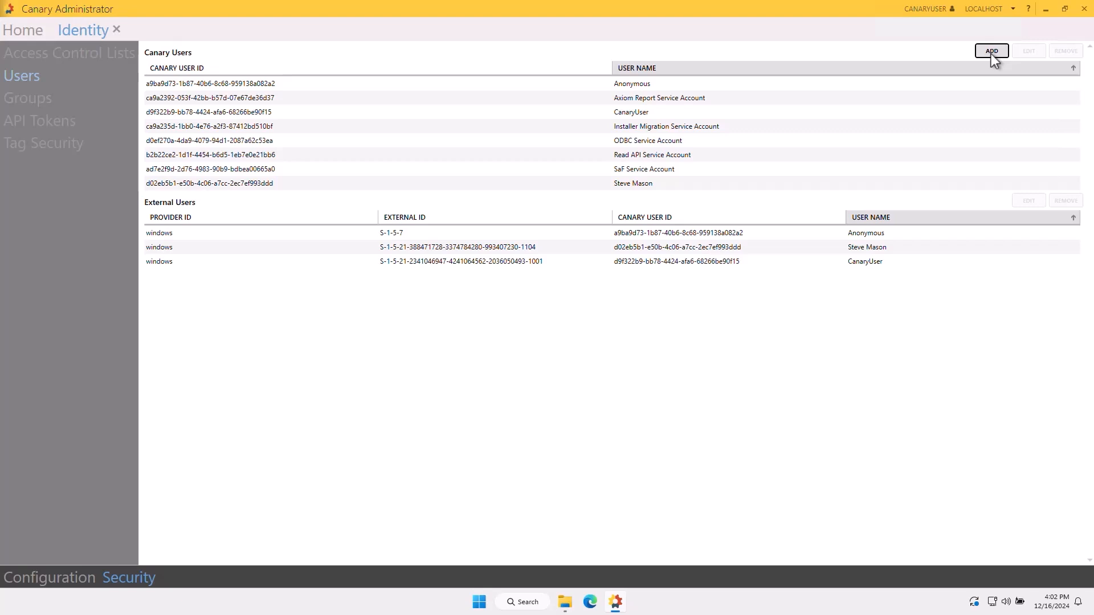
pyautogui.click(28, 98)
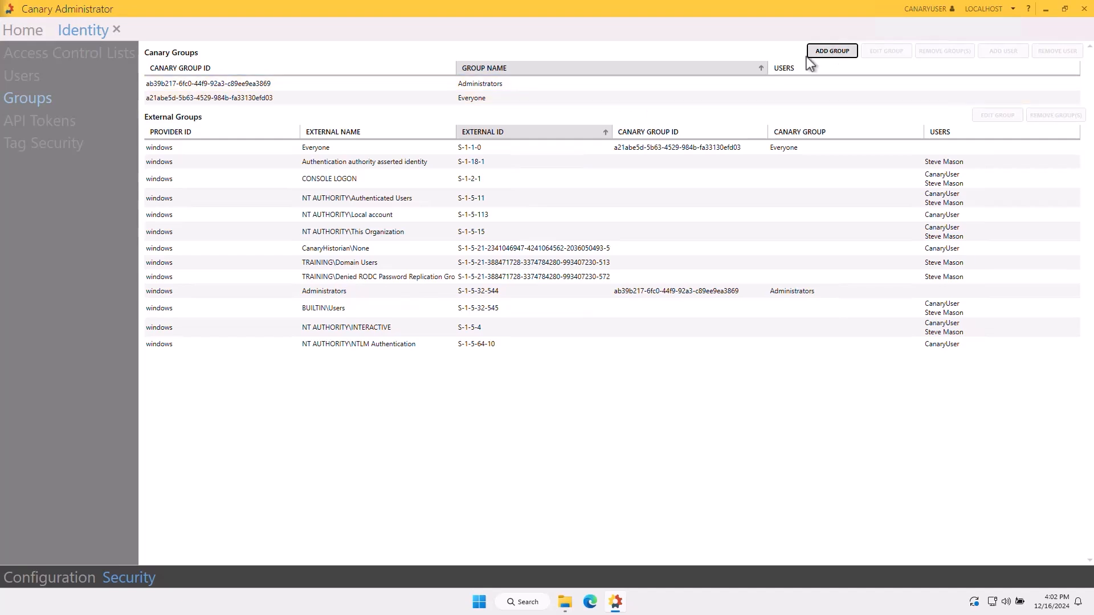
pyautogui.click(49, 124)
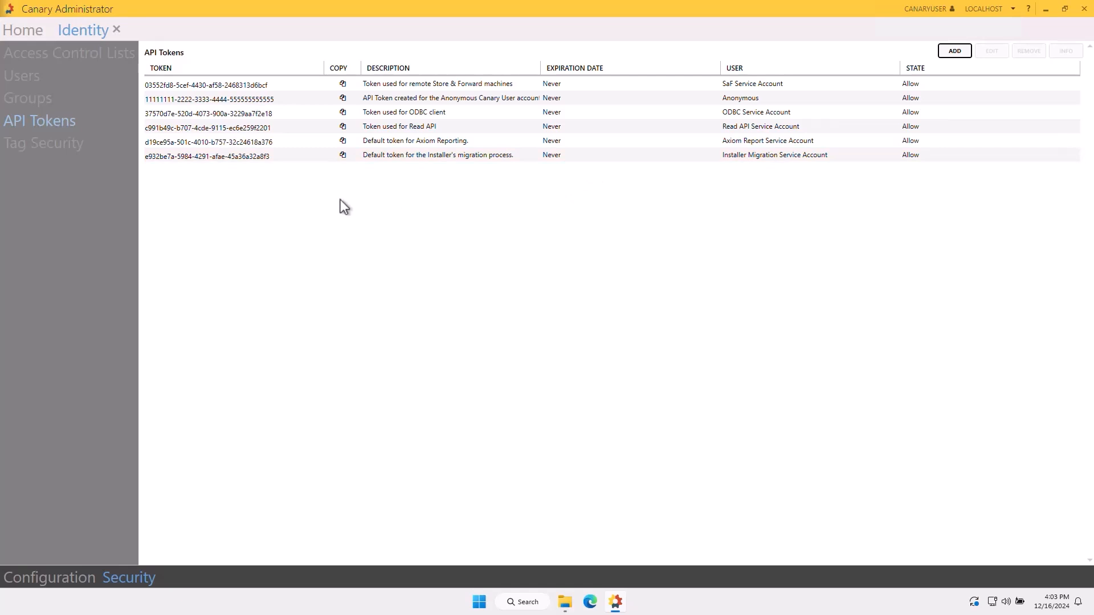
# Examine the tag security permissions for the CanaryHistorian, Hays Model and Water District views.
pyautogui.click(46, 148)
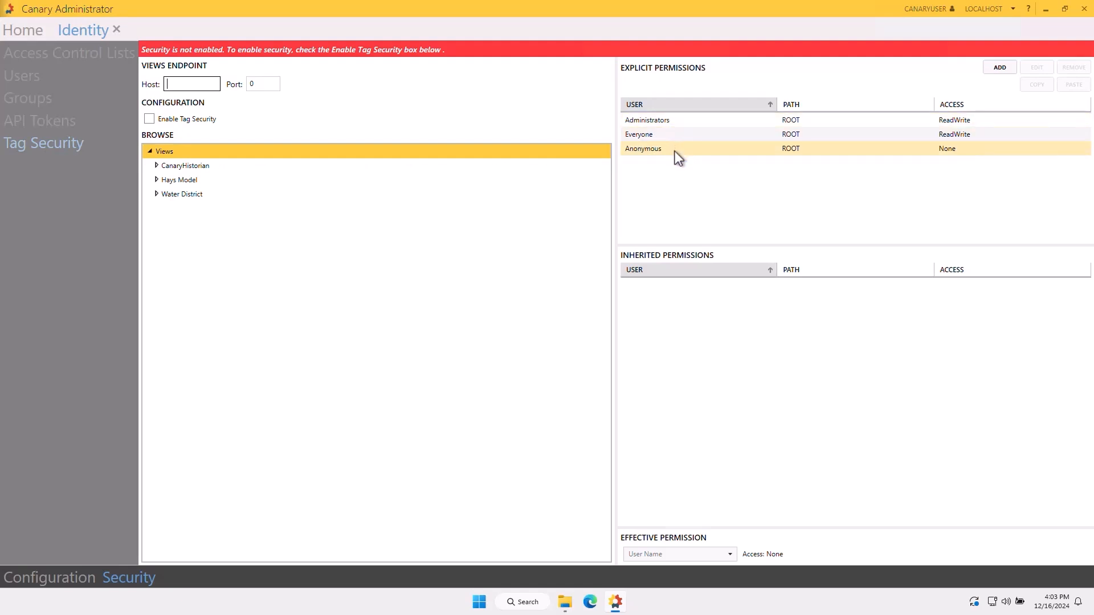
pyautogui.click(182, 167)
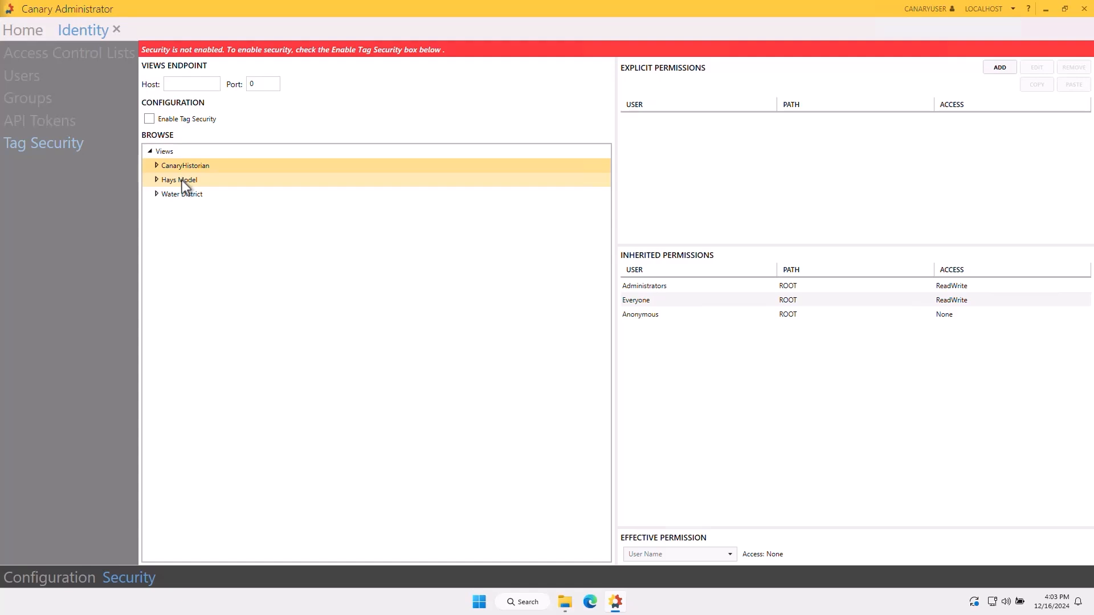
pyautogui.click(182, 181)
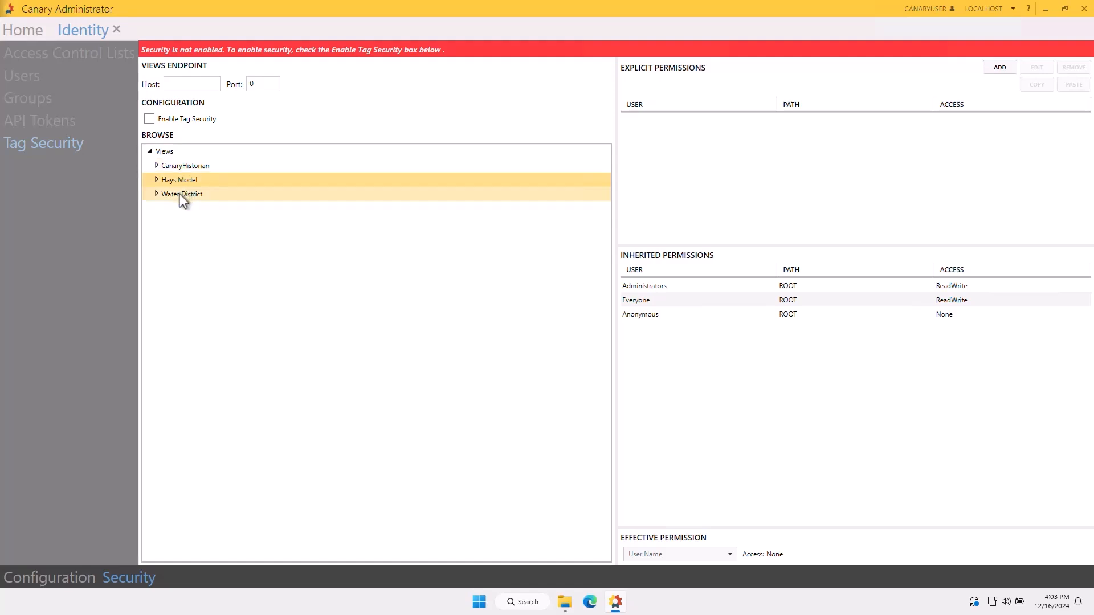
pyautogui.click(182, 195)
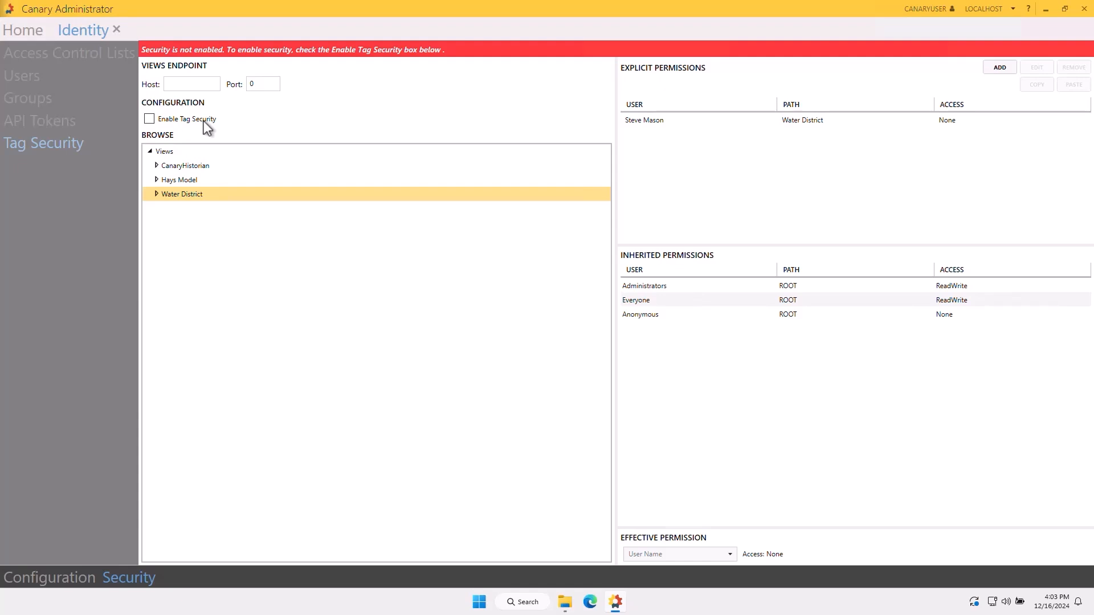
# Set the tag security Views endpoint to host RemoteViewsServer and port 55321.
pyautogui.click(201, 84)
pyautogui.write('Remo')
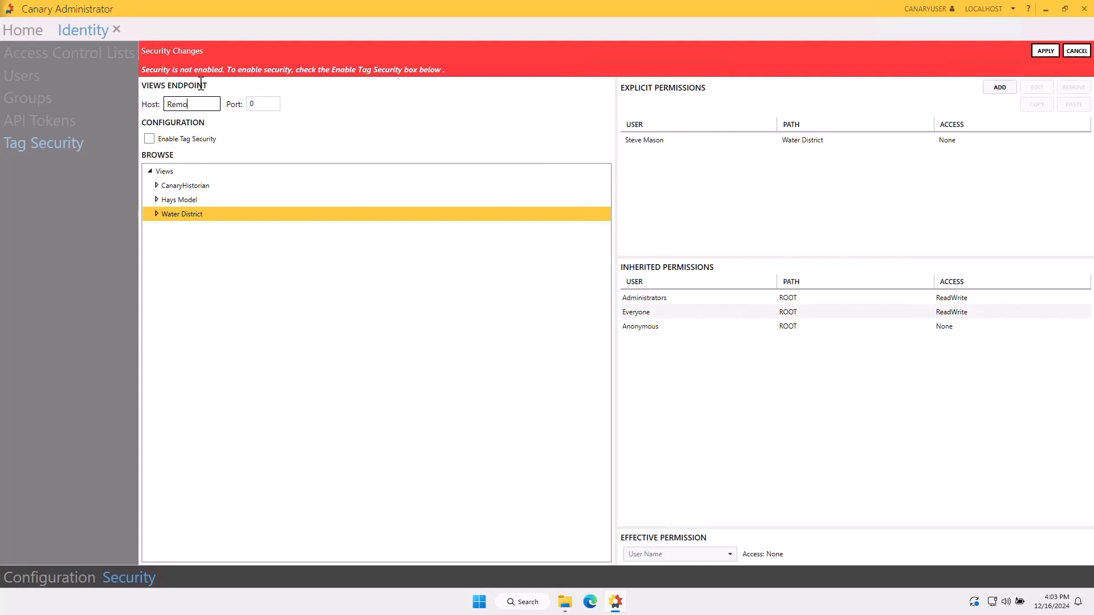
pyautogui.write('teViewsS')
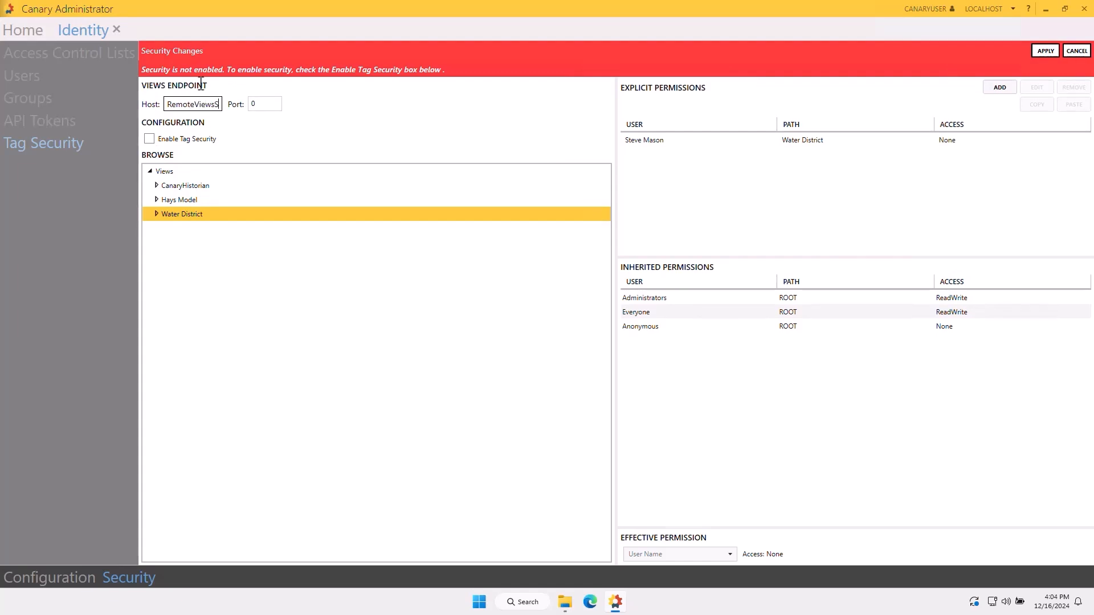
pyautogui.write('erver')
pyautogui.click(270, 104)
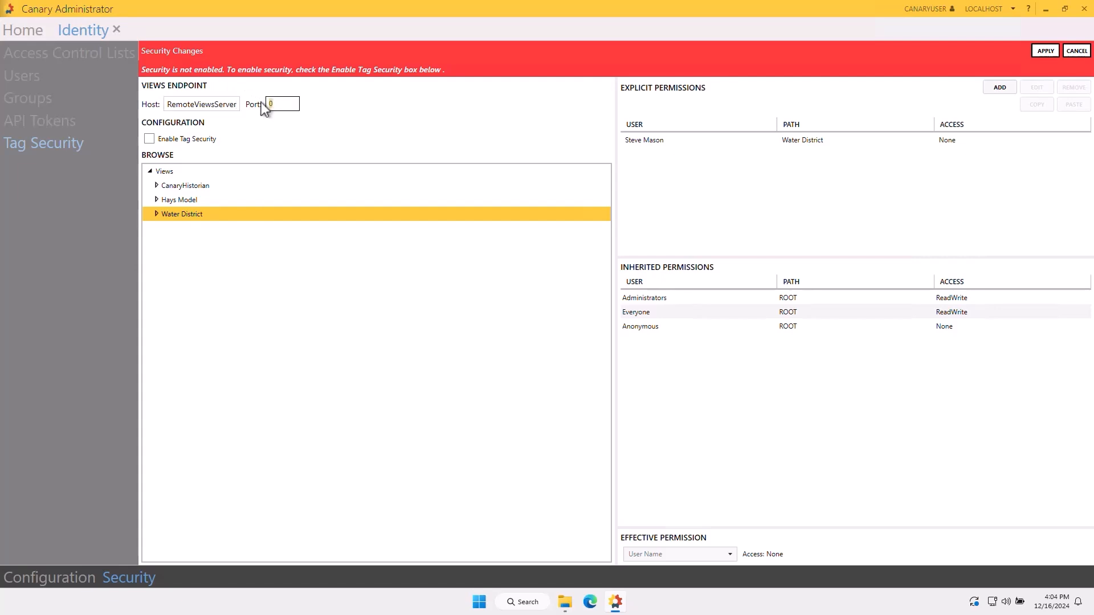
pyautogui.write('55321')
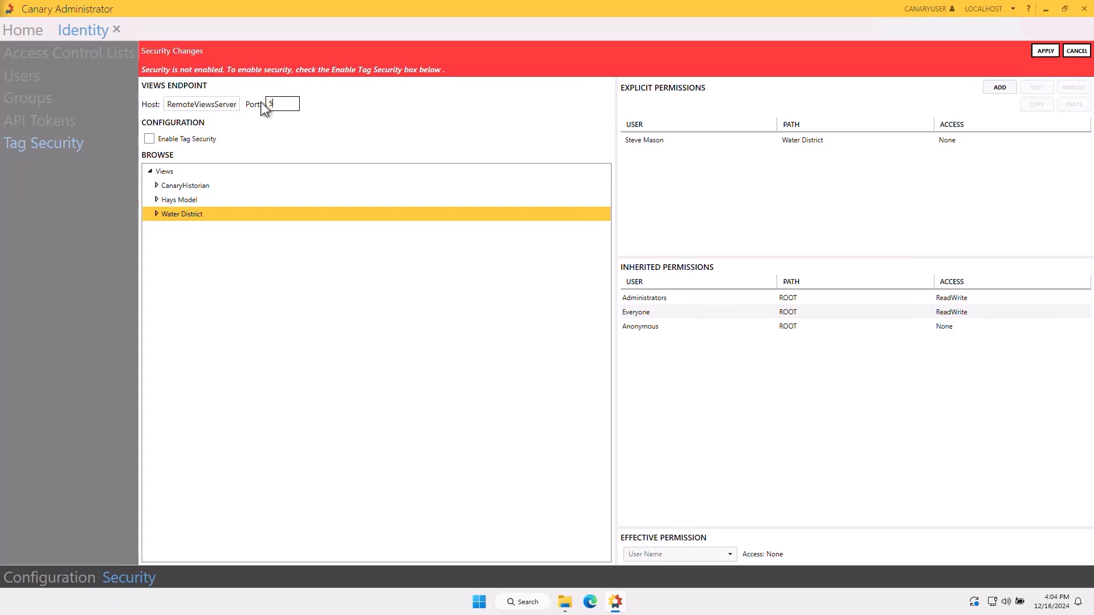